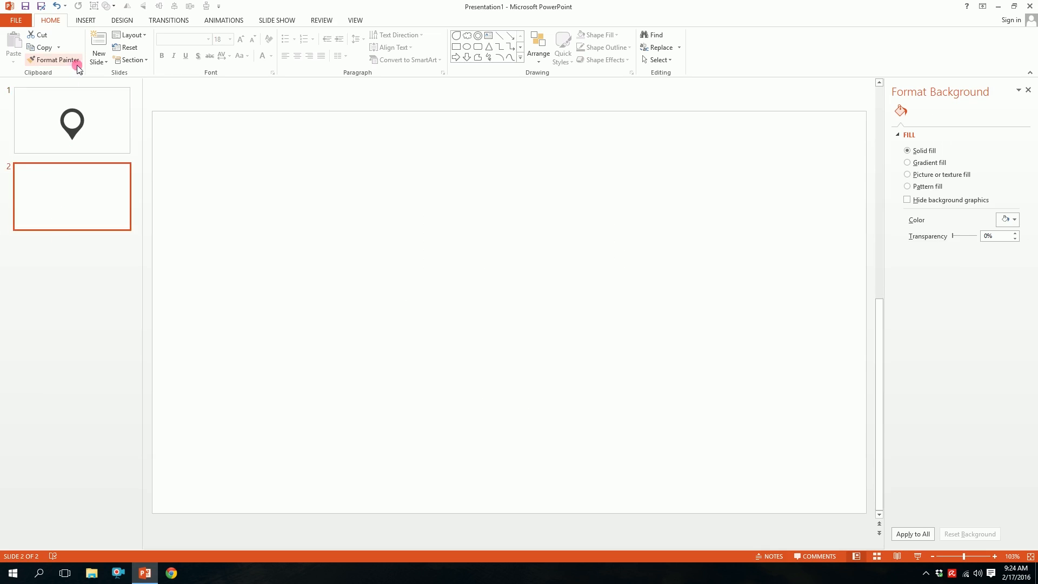
Choose the Teardrop shape from the Insert > Shapes gallery
click(86, 20)
click(181, 55)
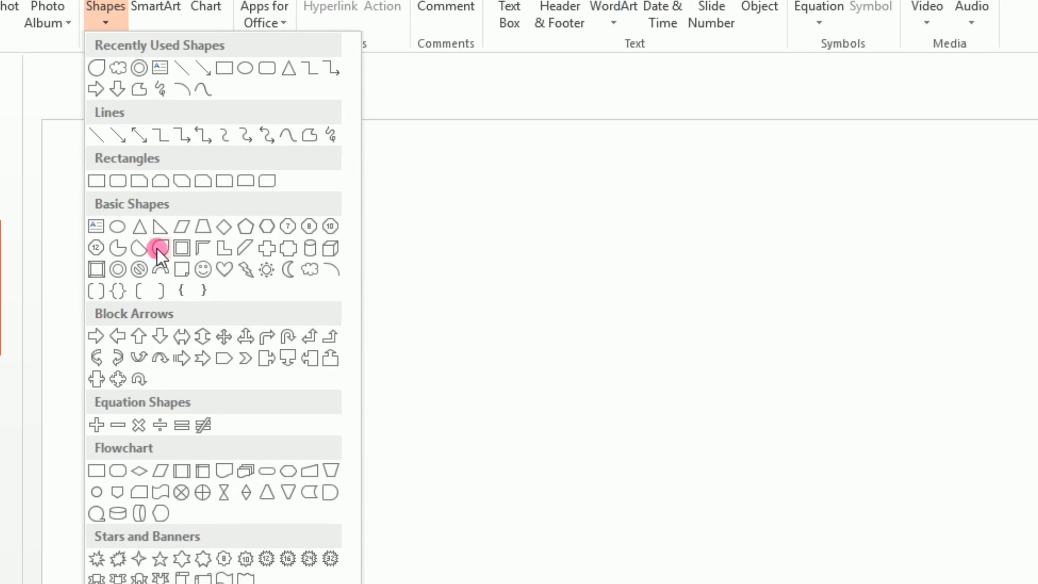
click(156, 248)
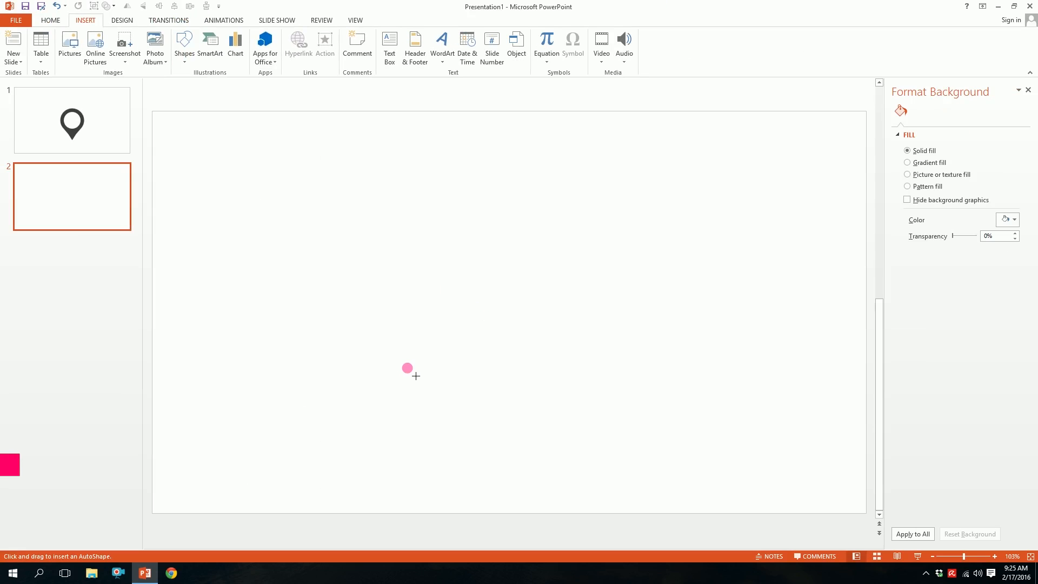
Draw a blue teardrop near the slide centre and rotate it 135° so its tip points down
drag(392, 371, 579, 235)
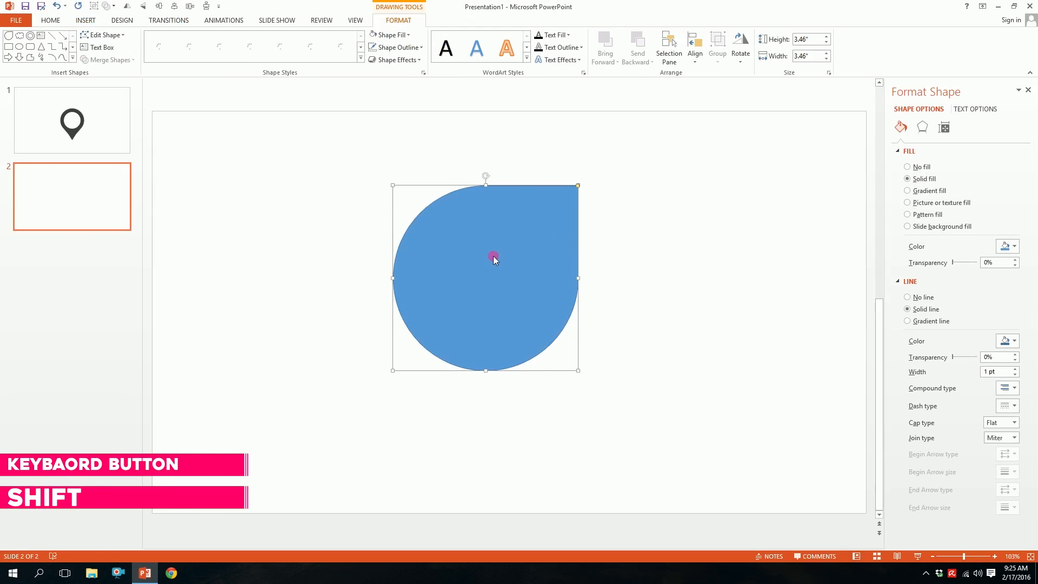
drag(494, 258, 493, 276)
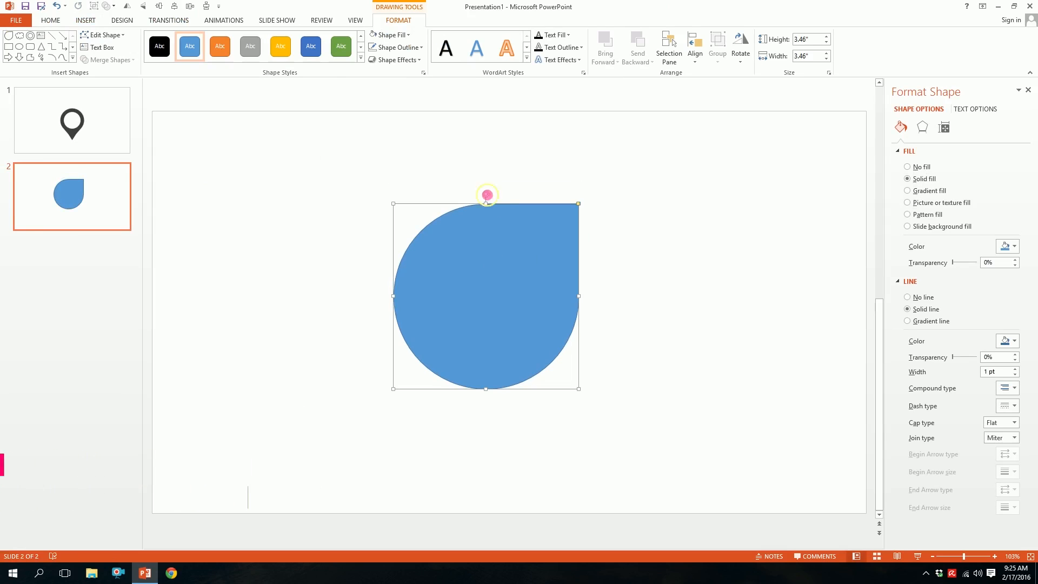
drag(486, 195, 555, 310)
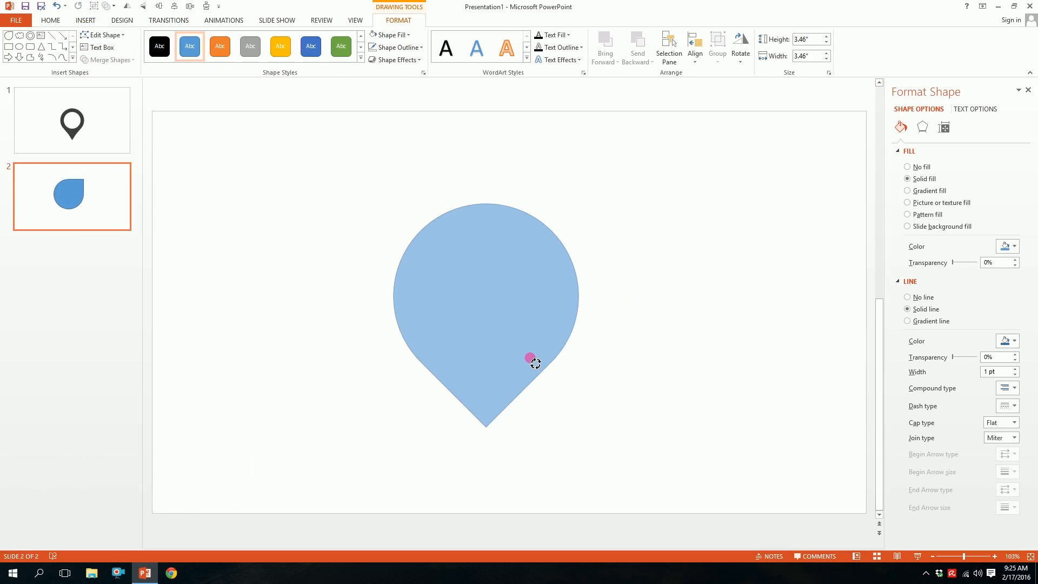
drag(536, 363, 535, 366)
drag(481, 311, 487, 308)
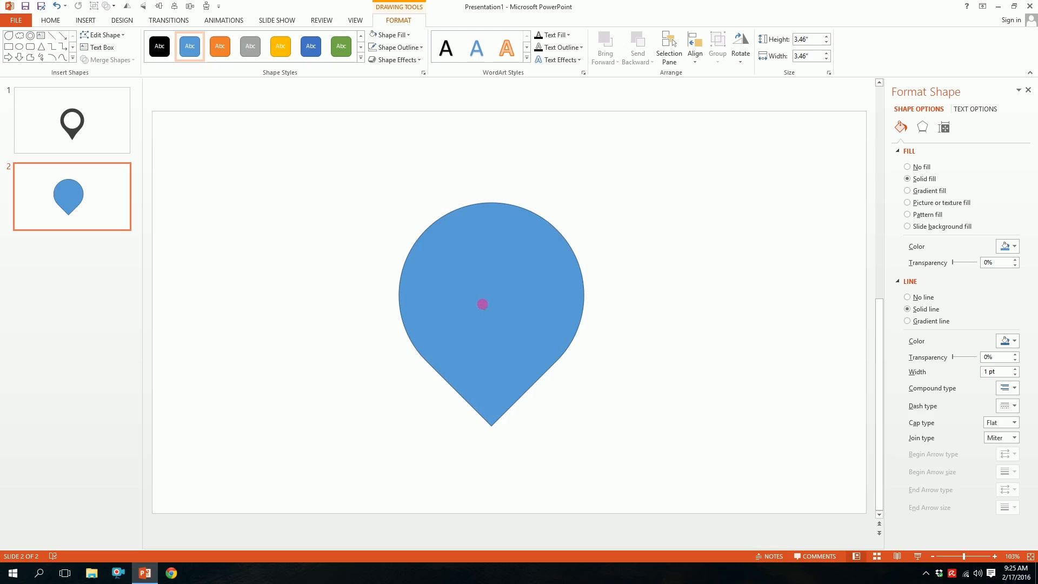
click(397, 47)
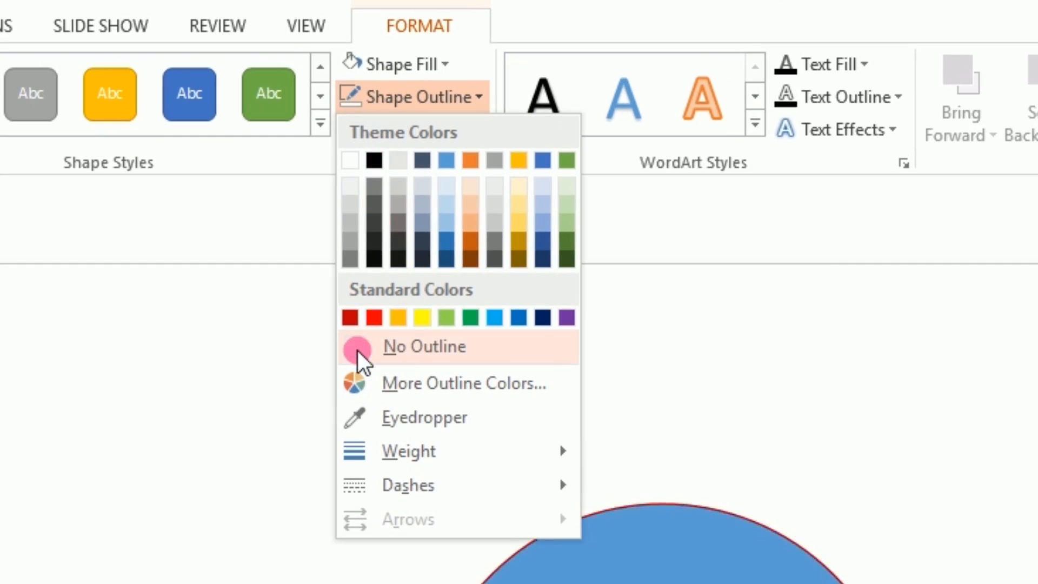
Give the teardrop no outline and a dark grey theme fill
click(358, 350)
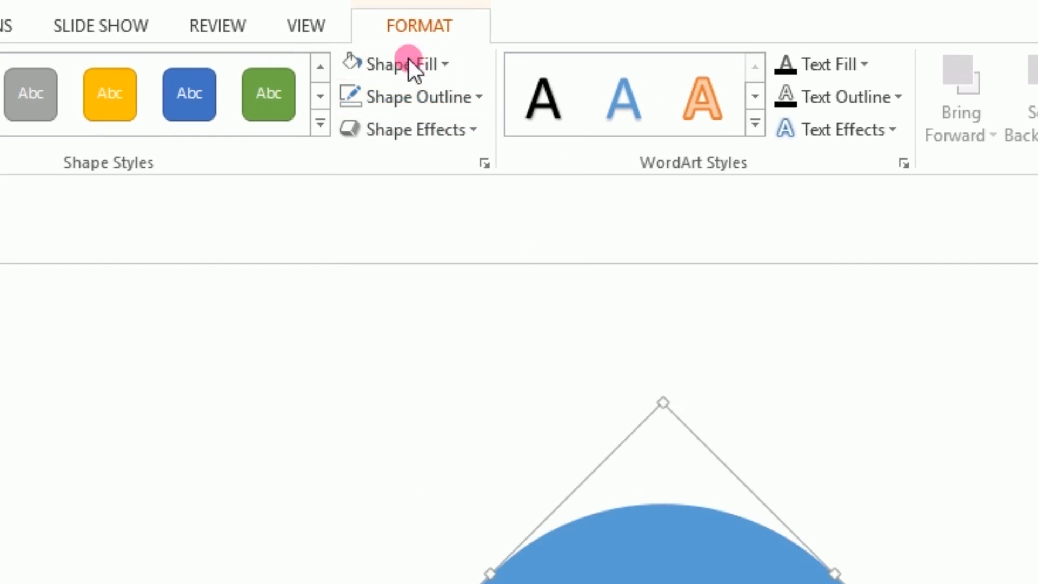
click(410, 59)
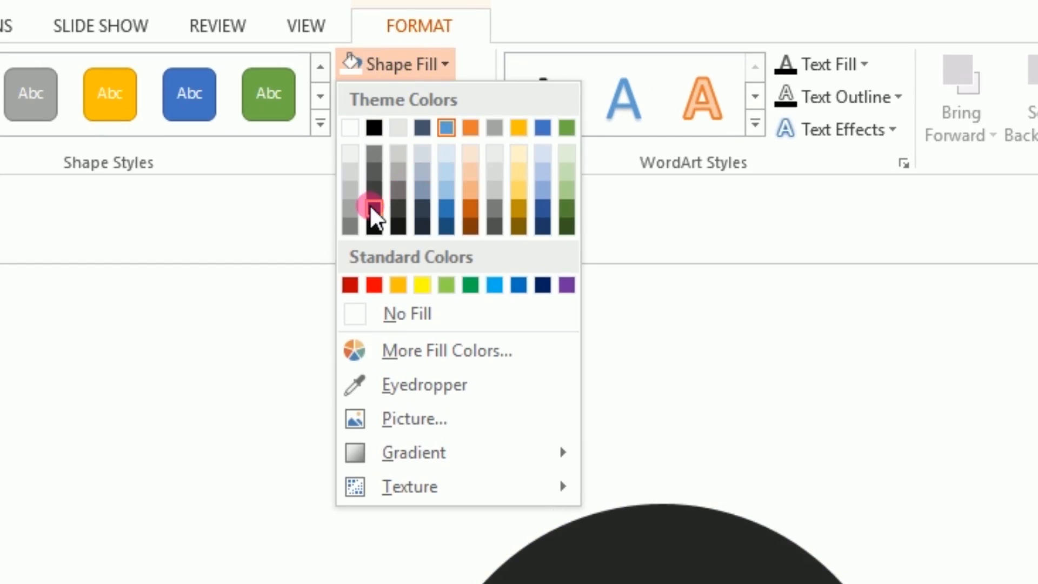
click(371, 206)
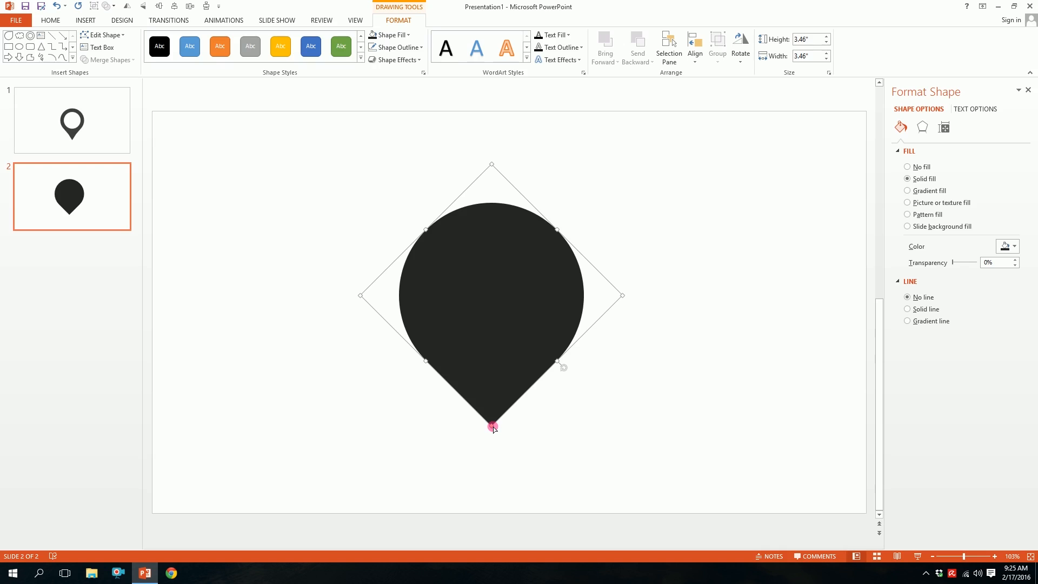
Undo a stretched tip to keep the pin's point, then nudge the pin slightly right
drag(493, 428, 493, 447)
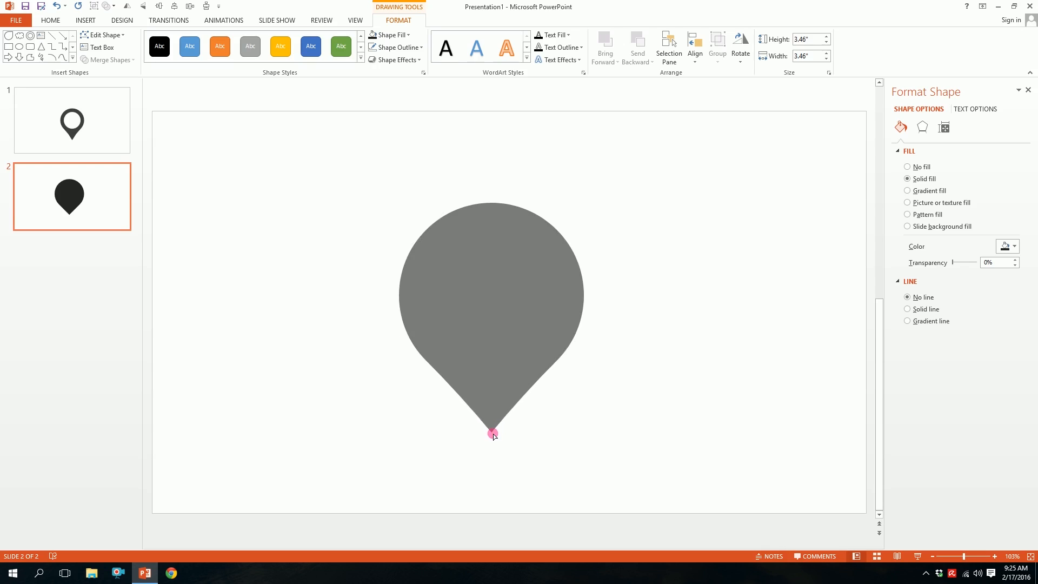
key(ctrl+z)
mouse_move(489, 318)
mouse_down()
mouse_move(504, 323)
mouse_move(490, 341)
mouse_up()
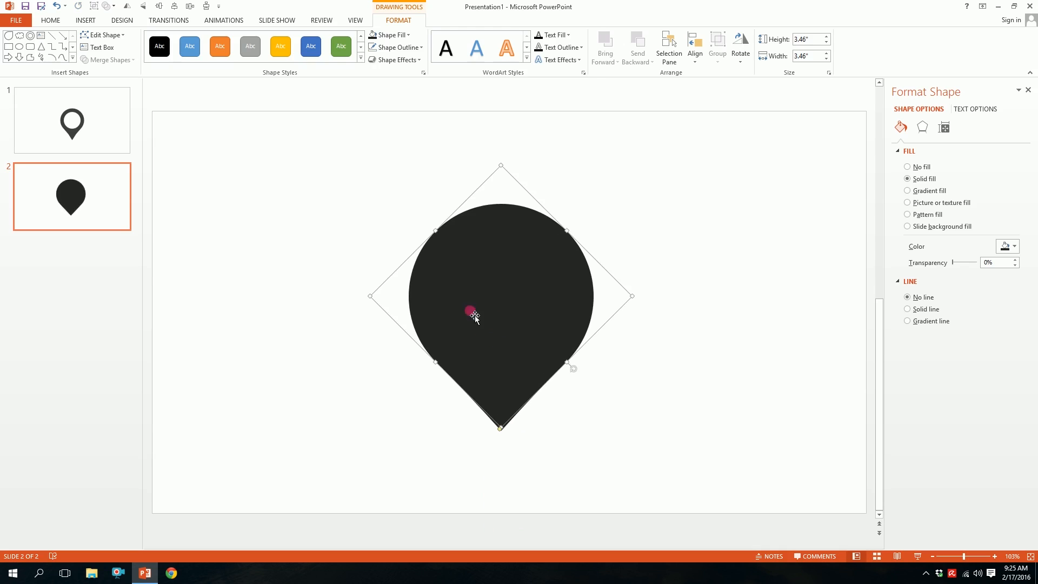
click(88, 21)
Draw a perfect circle from the Oval shape and centre it in the pin's round top
click(184, 56)
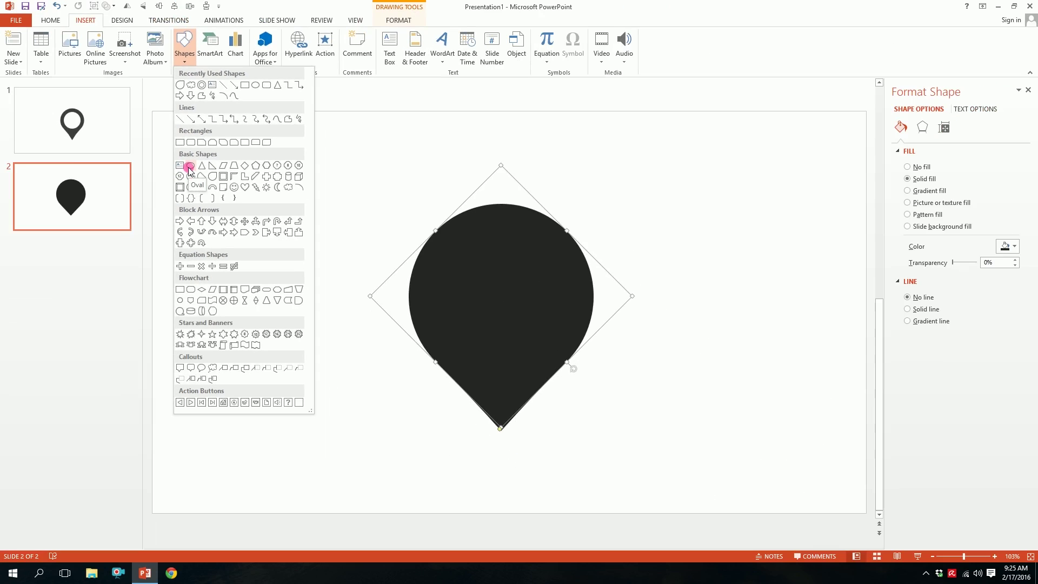
click(190, 167)
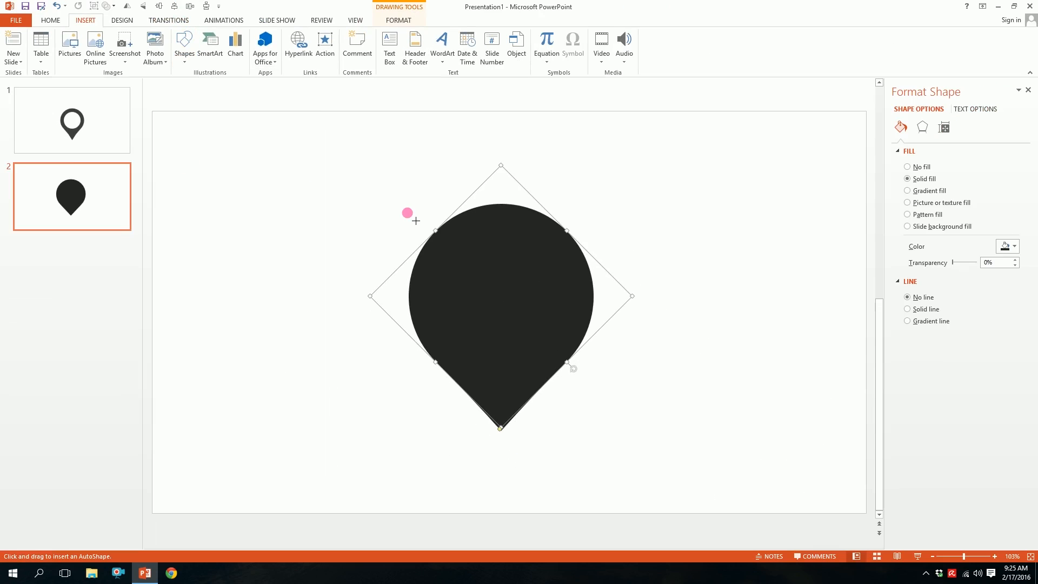
drag(452, 250, 584, 373)
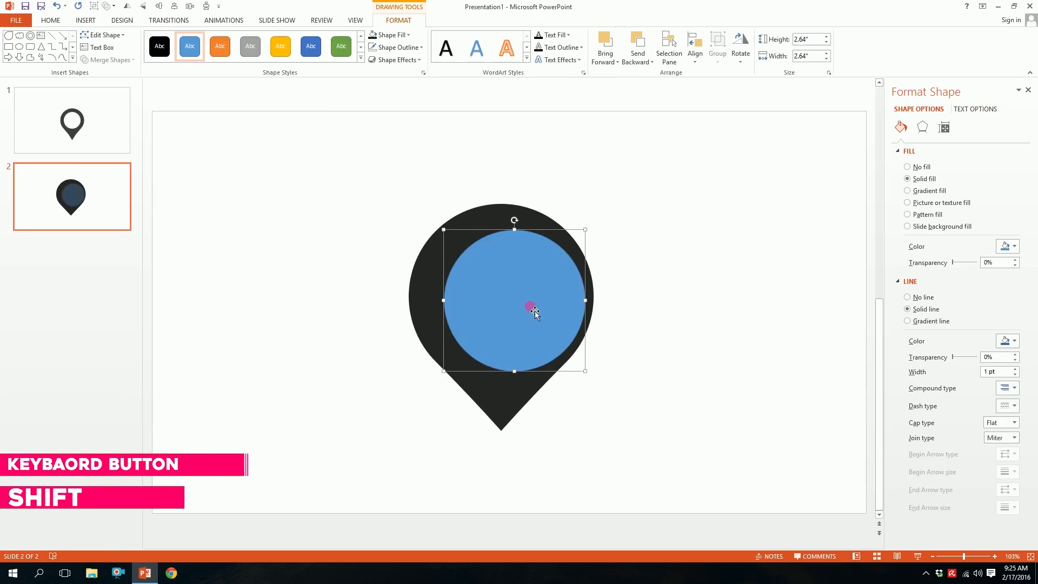
drag(531, 305, 523, 303)
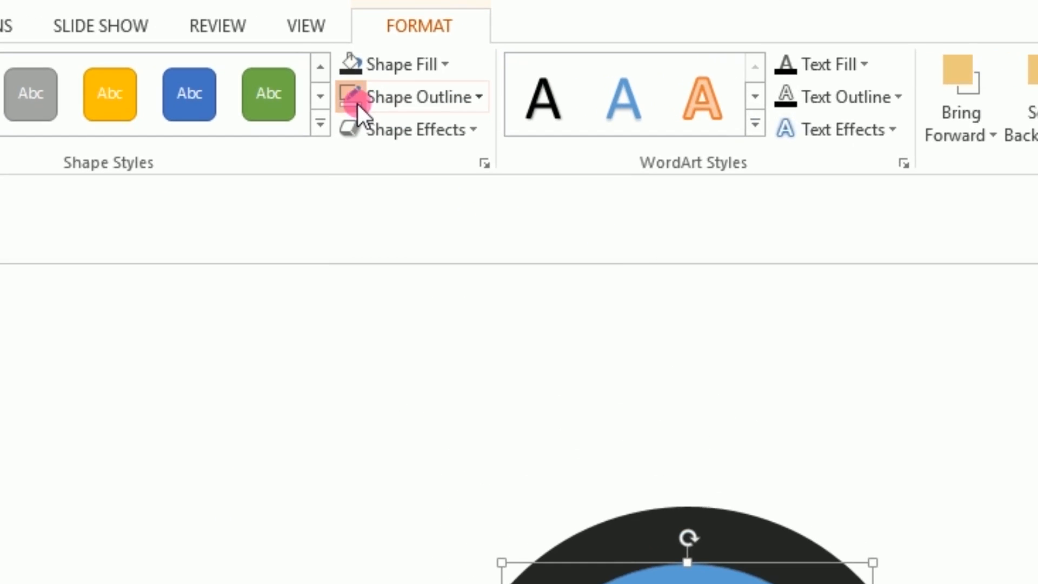
Show the Shape Fill colour choices for the selected circle
click(394, 66)
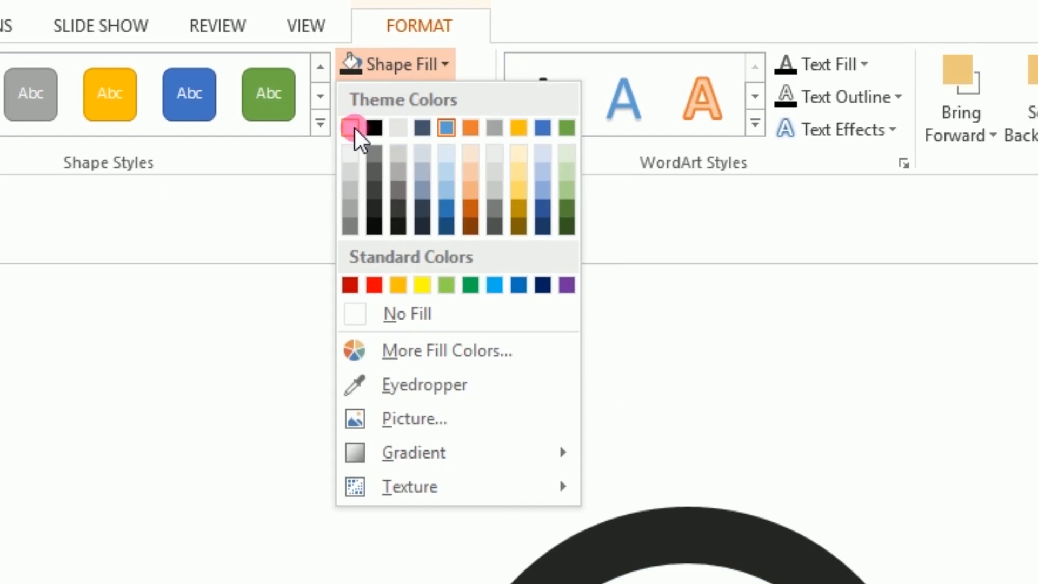